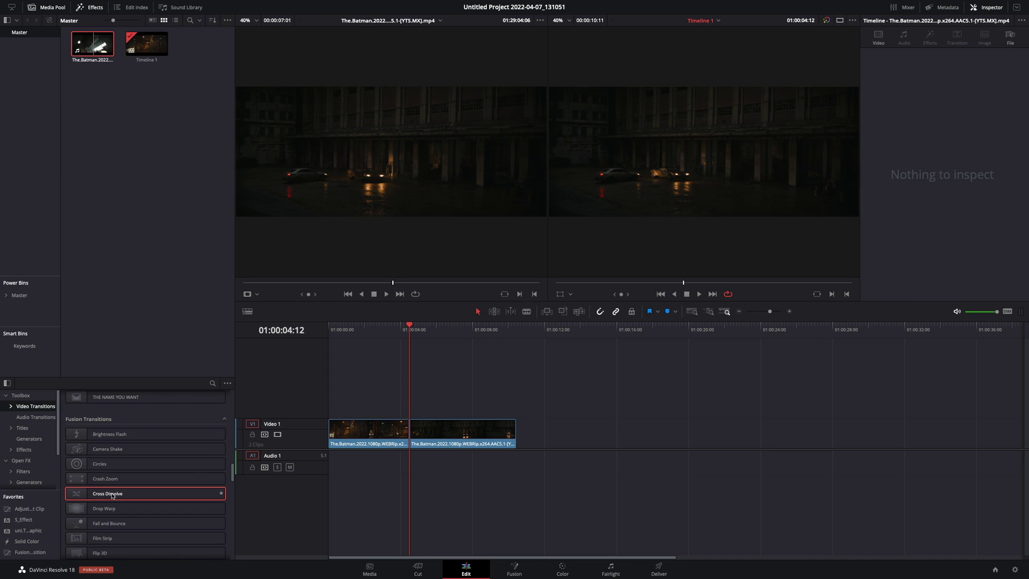
Step: Drop a Cross Dissolve transition onto the edit point between the two timeline clips
drag(269, 460, 406, 431)
Step: Open the transition in Fusion and select Dissolve1 inside the expanded CrossDissolve group
click(406, 432)
right_click(404, 432)
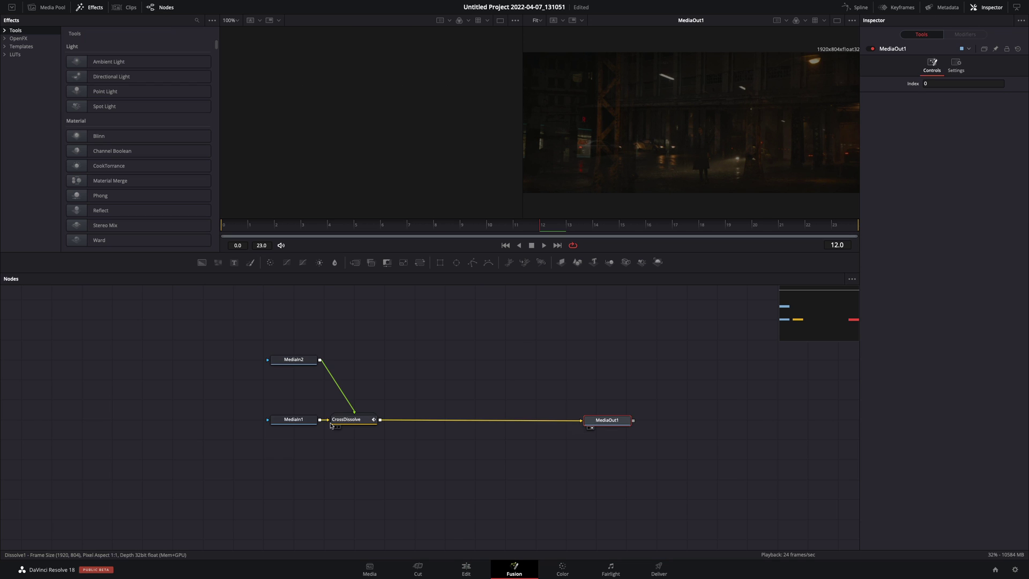
click(355, 421)
double_click(355, 421)
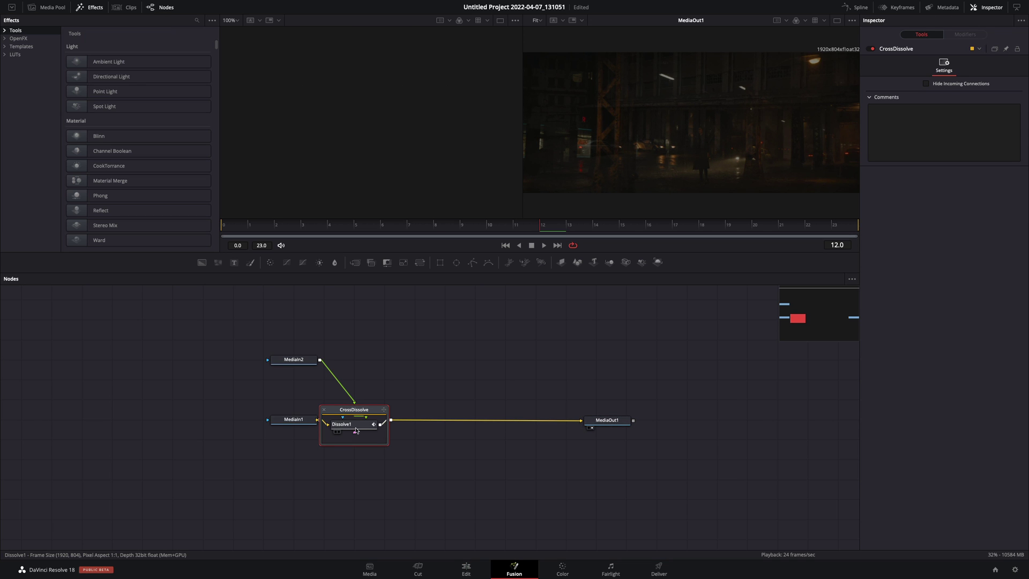
click(355, 426)
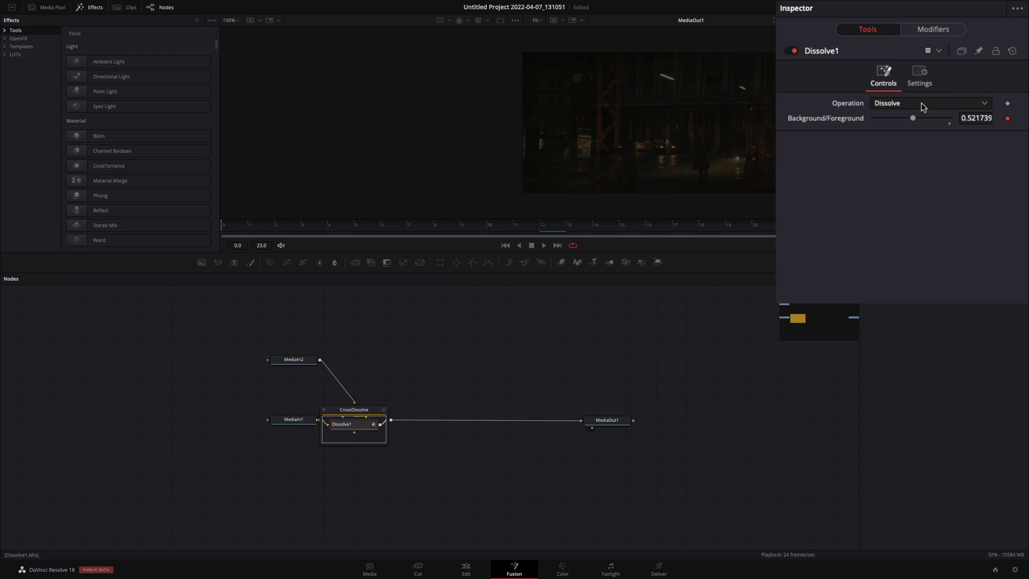
Step: Give Dissolve1 an Easing curve with Expo in and out, and collapse the group
click(924, 33)
click(894, 135)
click(884, 153)
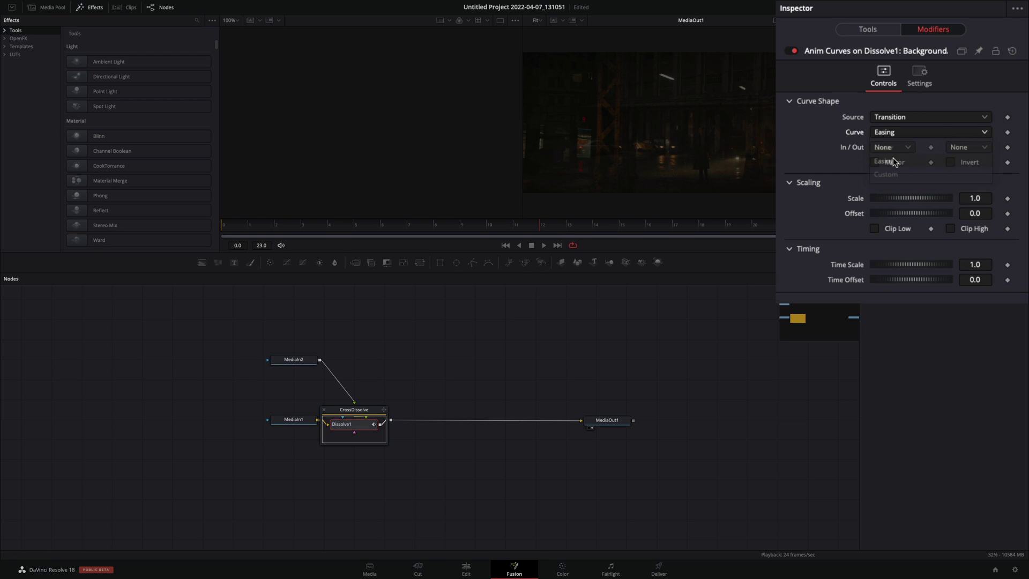
click(884, 242)
click(969, 147)
click(968, 242)
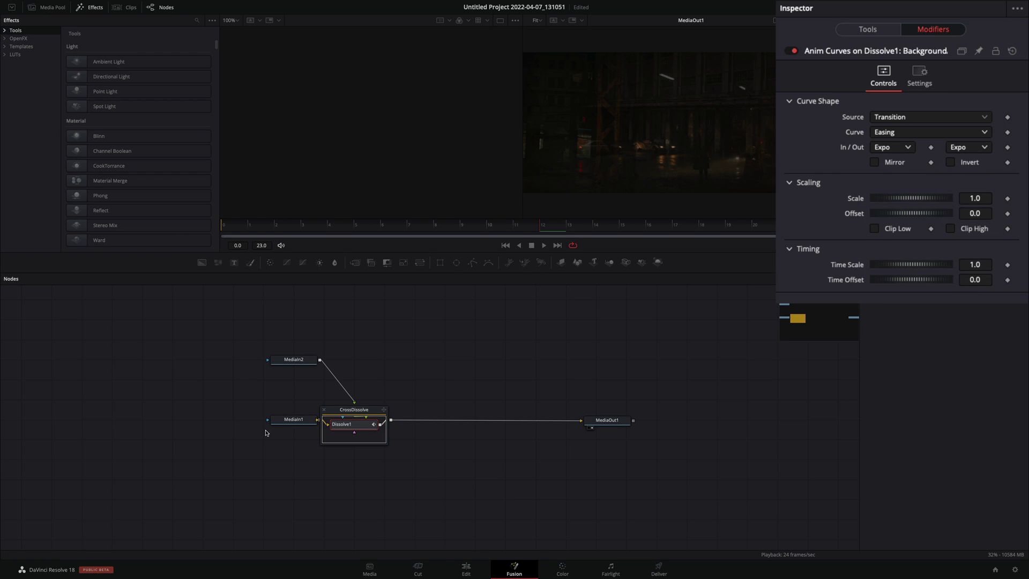
click(383, 409)
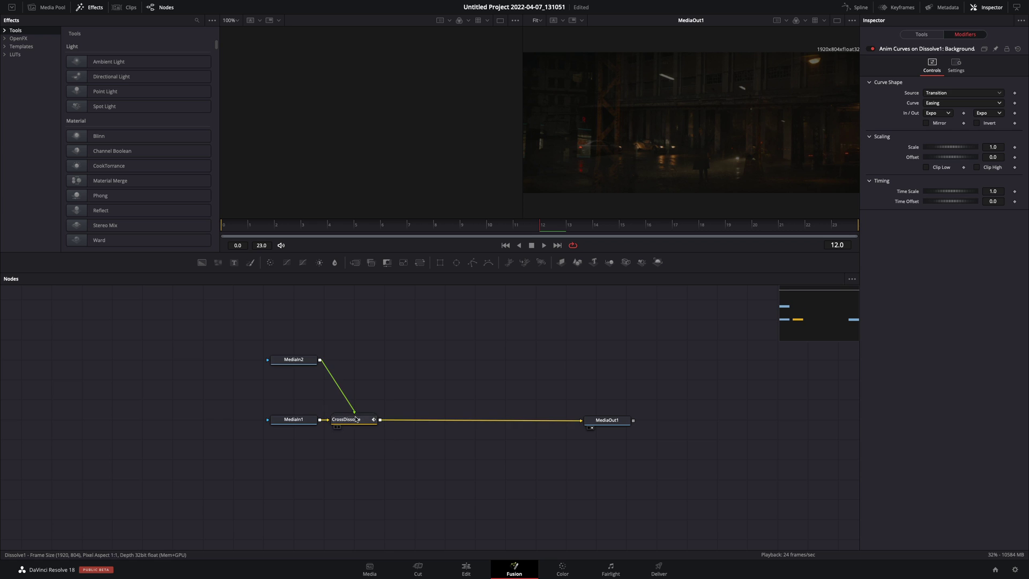
Step: Add an Edge Detect node after the CrossDissolve node
click(357, 418)
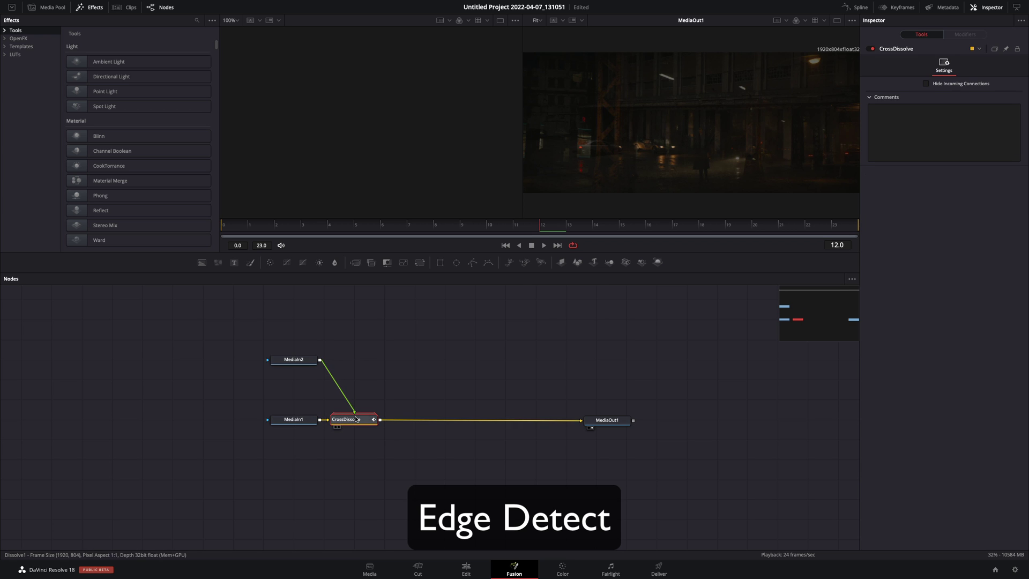
key(shift+space)
text(edge)
key(Return)
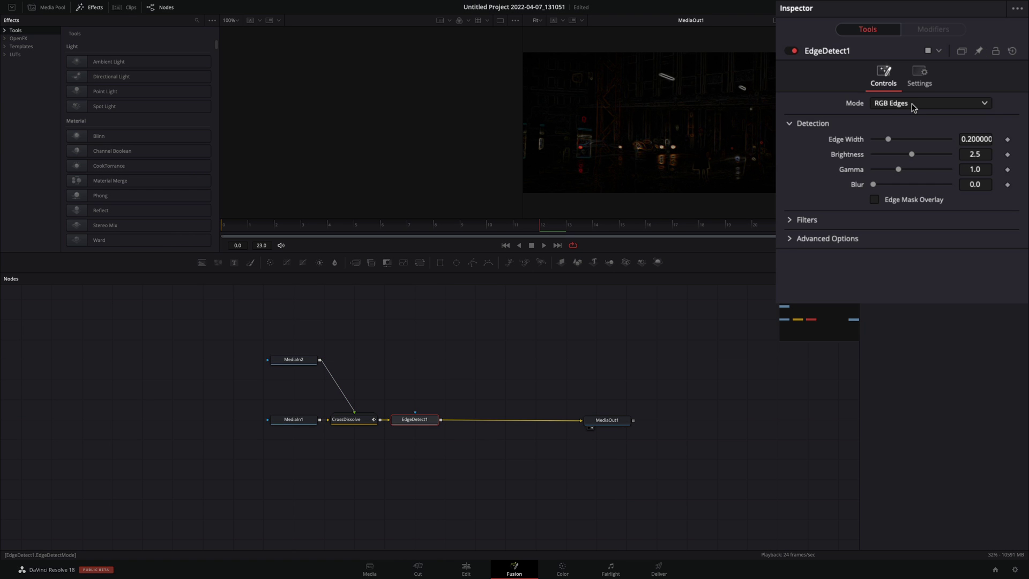
Step: Set Edge Detect to Grayscale Edges, Red 0, Edge Mask Overlay on, and wider edges
click(913, 103)
click(908, 133)
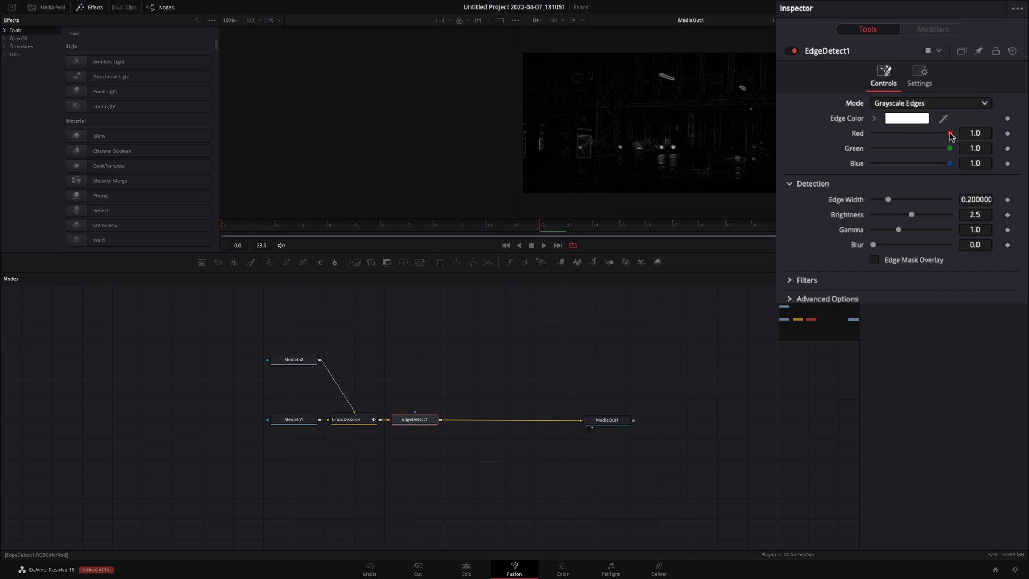
drag(950, 135, 810, 142)
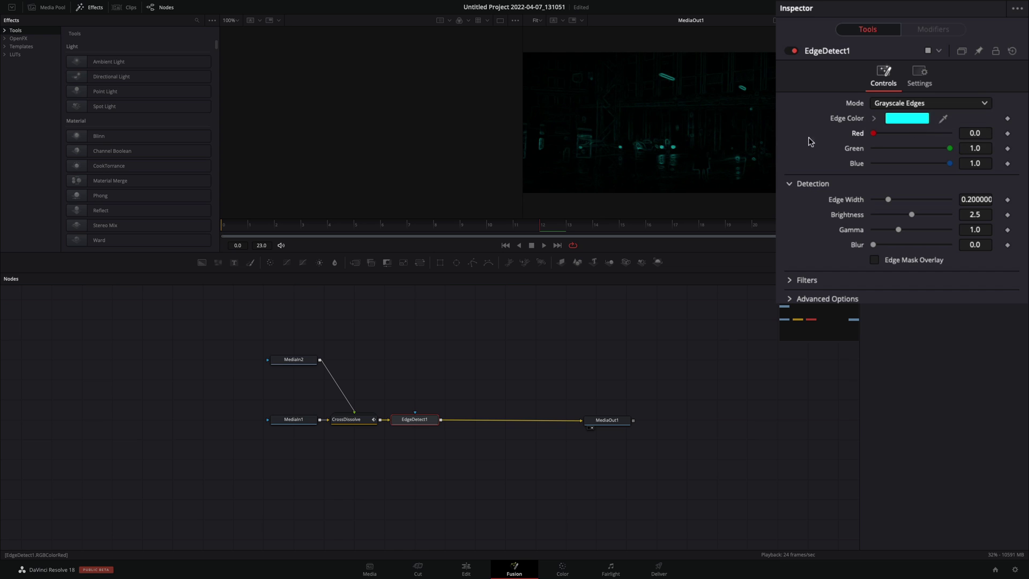
click(874, 261)
mouse_move(881, 203)
mouse_down()
mouse_move(897, 203)
mouse_move(889, 233)
mouse_up()
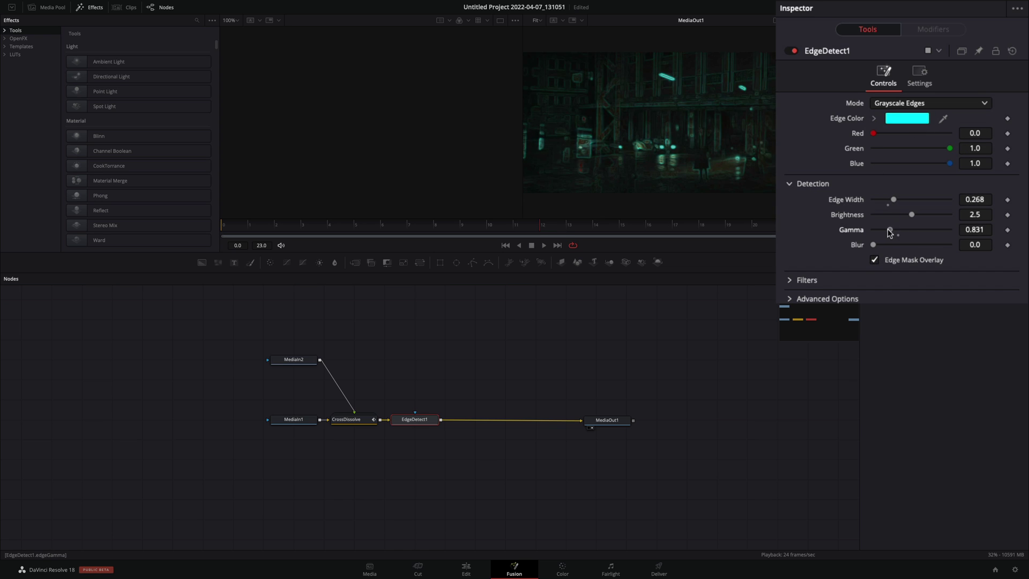
Step: Attach an Anim Curves modifier to the Edge Detect Brightness
right_click(845, 217)
mouse_move(882, 269)
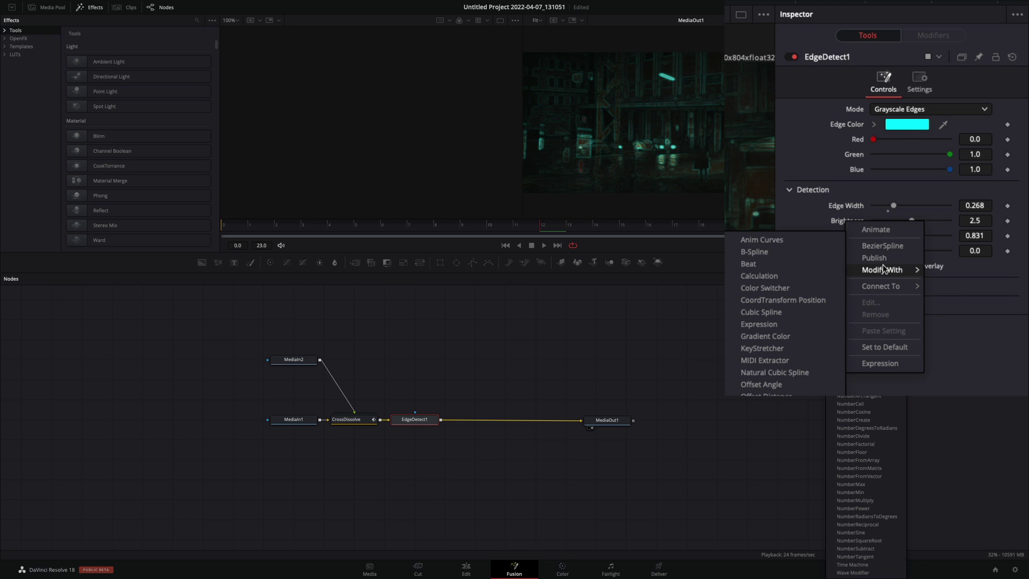
click(779, 241)
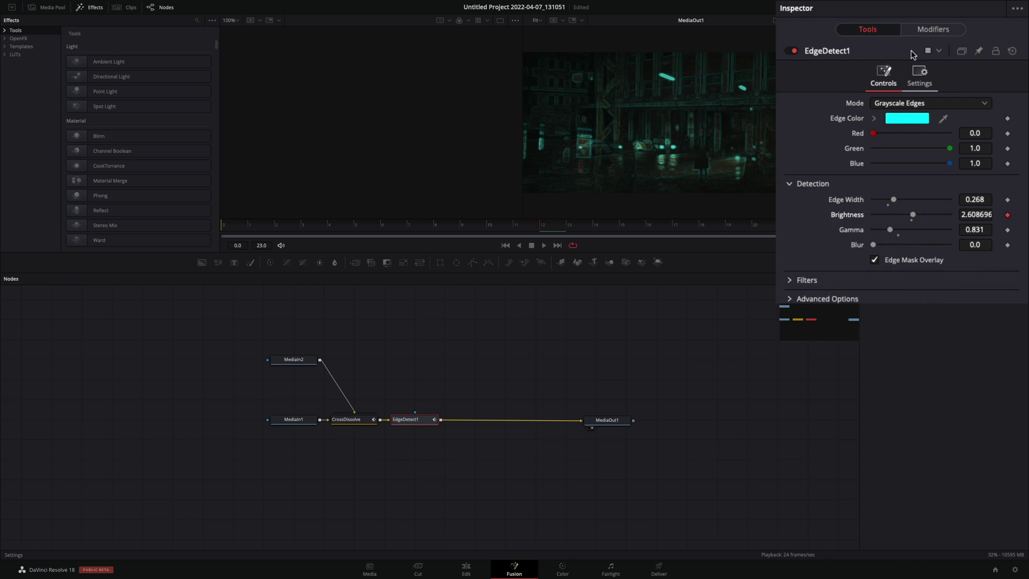
click(934, 29)
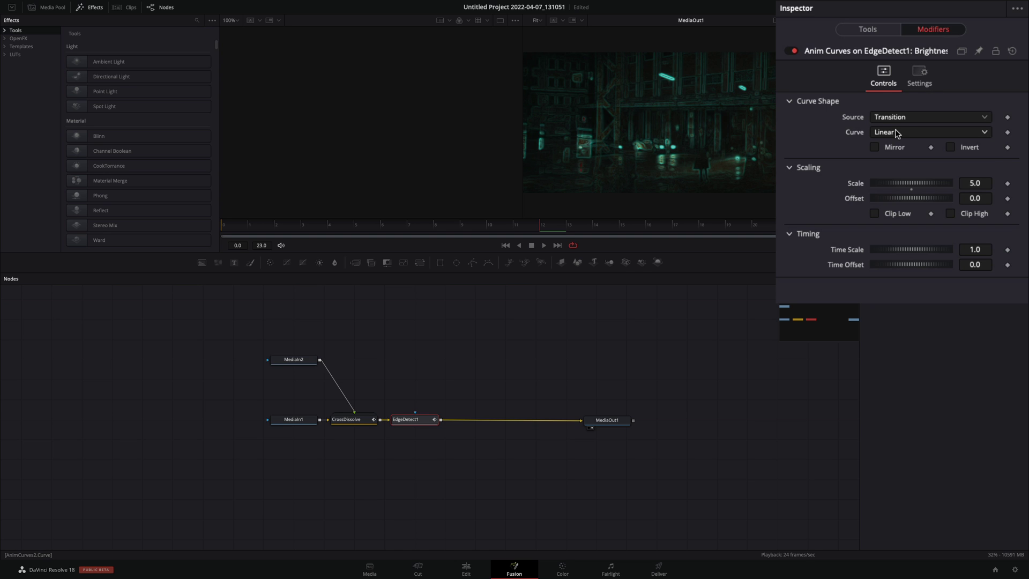
Step: Make the Brightness curve an Easing curve with Sine in and out, scaled to 5
click(896, 133)
click(884, 161)
click(884, 175)
click(965, 148)
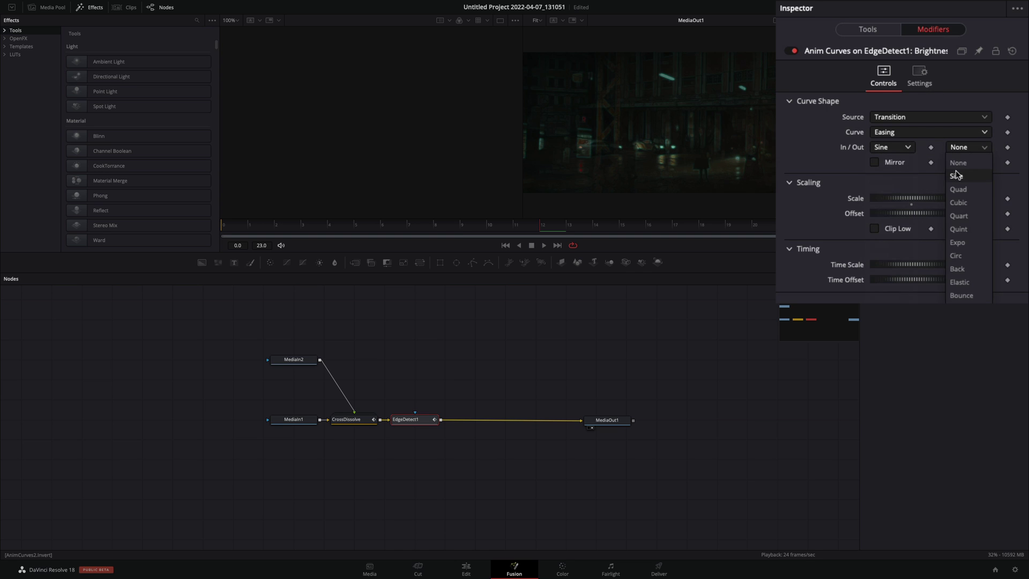
click(956, 176)
click(874, 162)
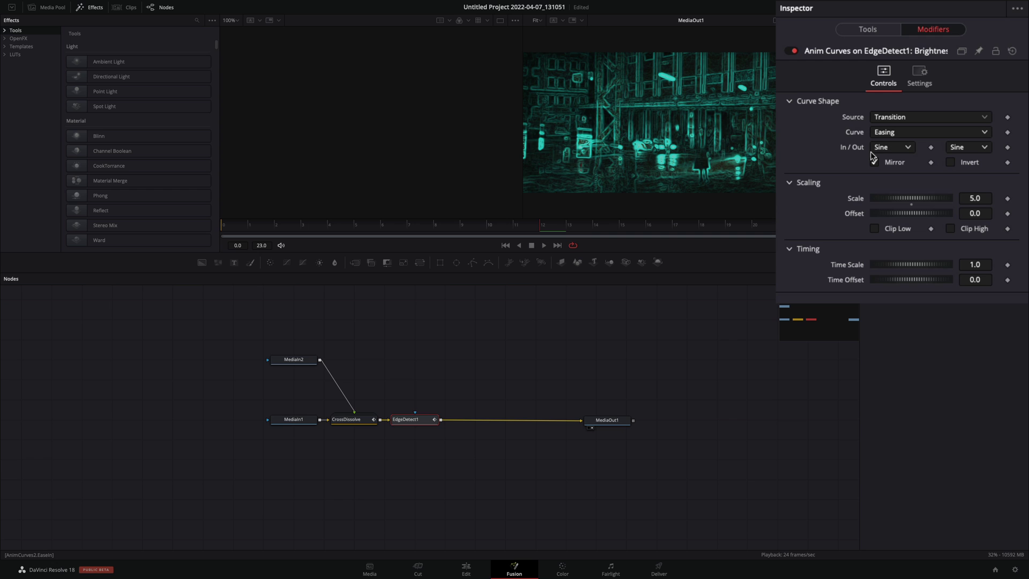
click(865, 29)
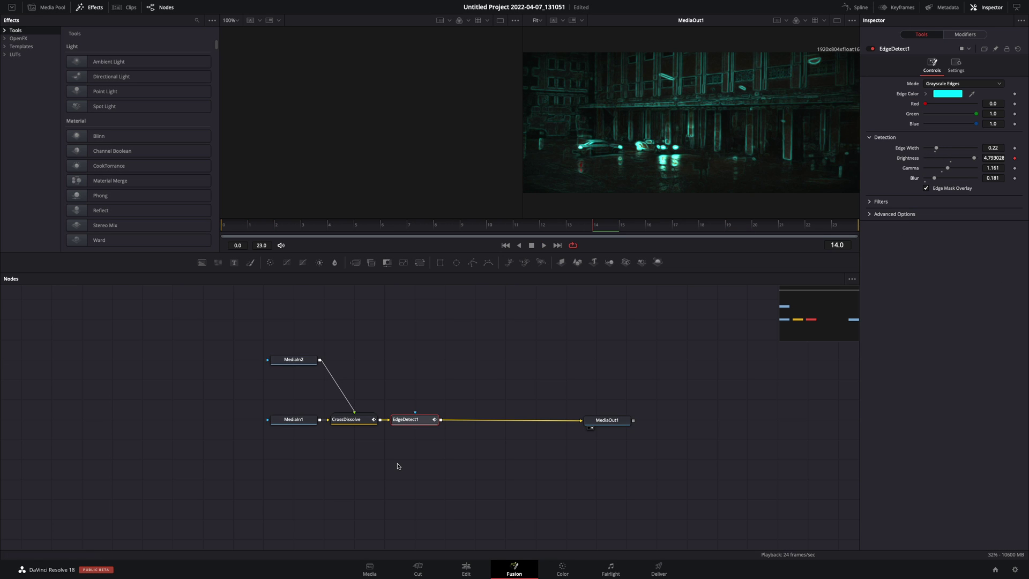
Step: Add a Glow node with Shine Threshold 0.2 and Spread reduced to about 0.3
key(shift+space)
text(glow)
key(Return)
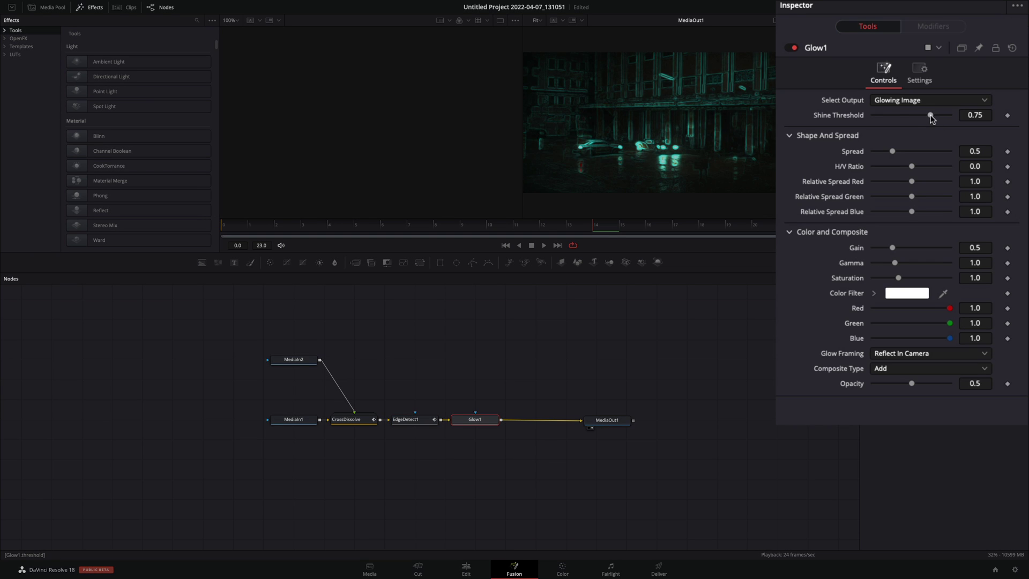
drag(963, 94, 936, 96)
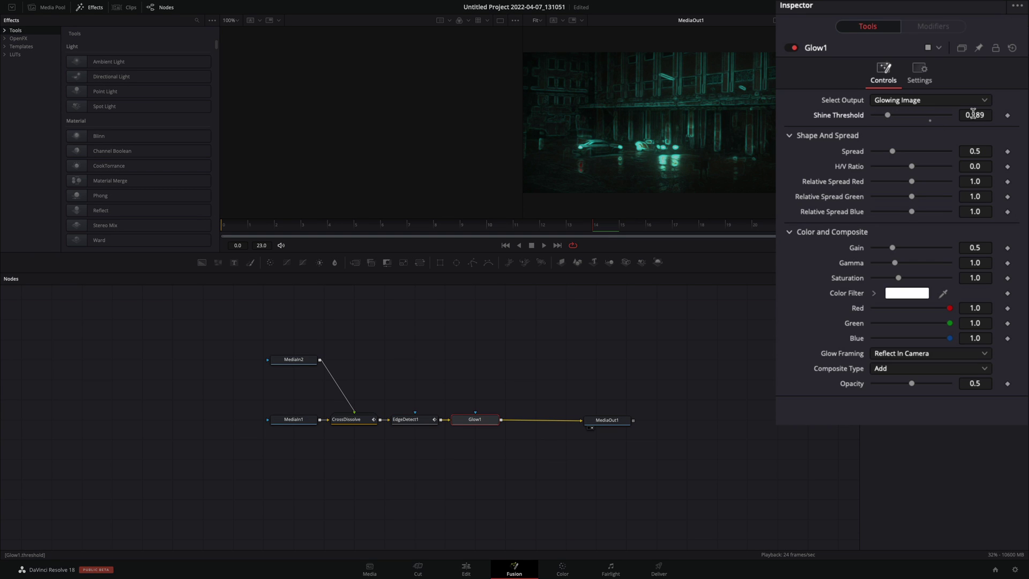
key(Tab)
drag(892, 151, 886, 153)
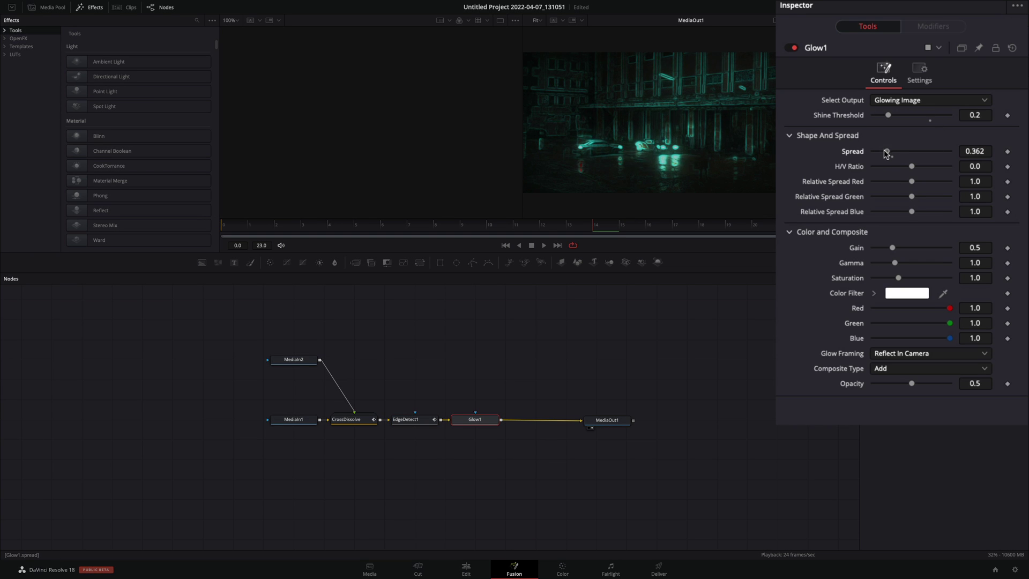
Step: Attach an Anim Curves modifier to the Glow Gain
right_click(856, 250)
mouse_move(895, 302)
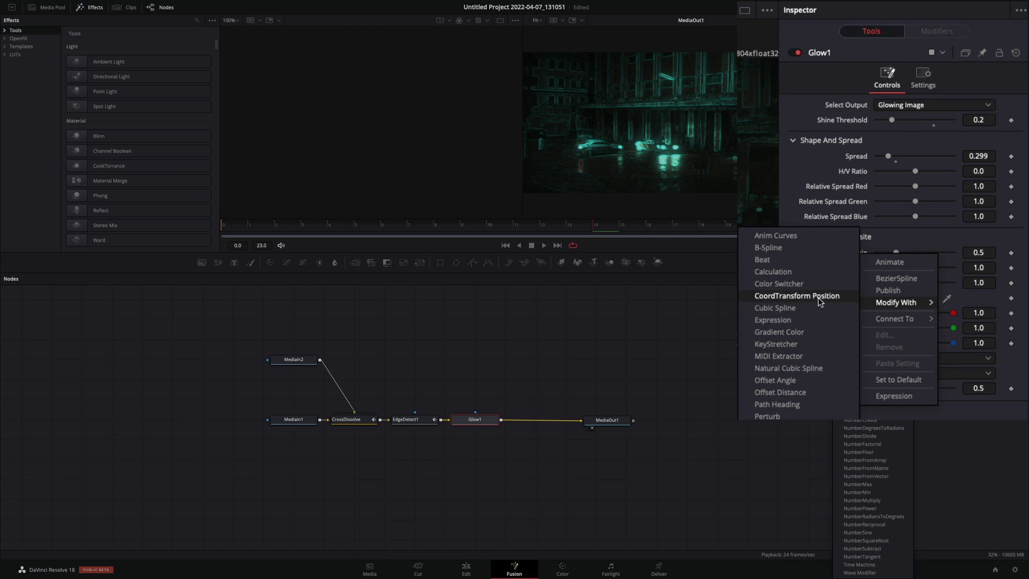
click(797, 238)
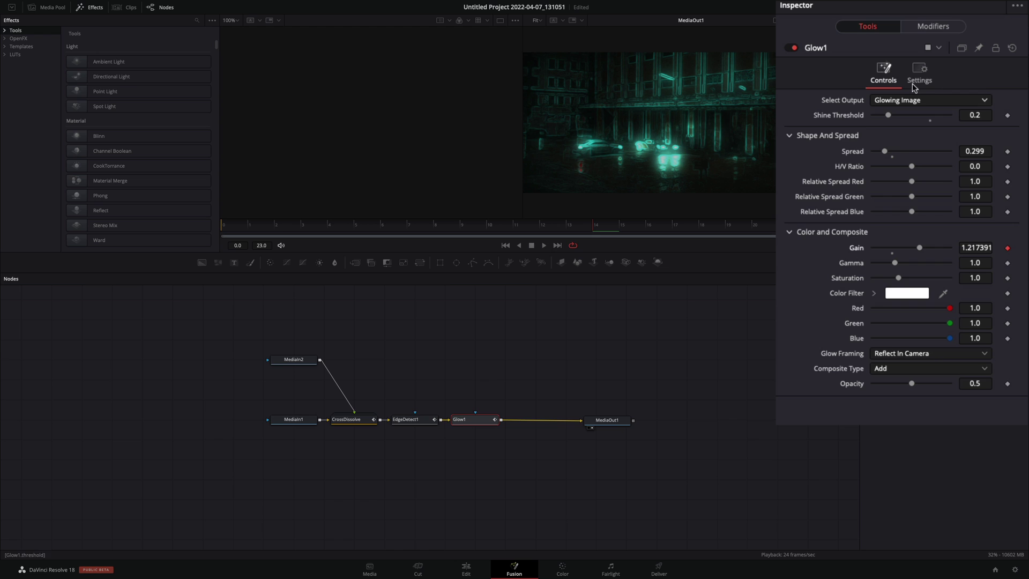
click(925, 29)
Step: Make the Gain curve an Easing curve with Sine in and out, mirrored, scale 1
click(925, 129)
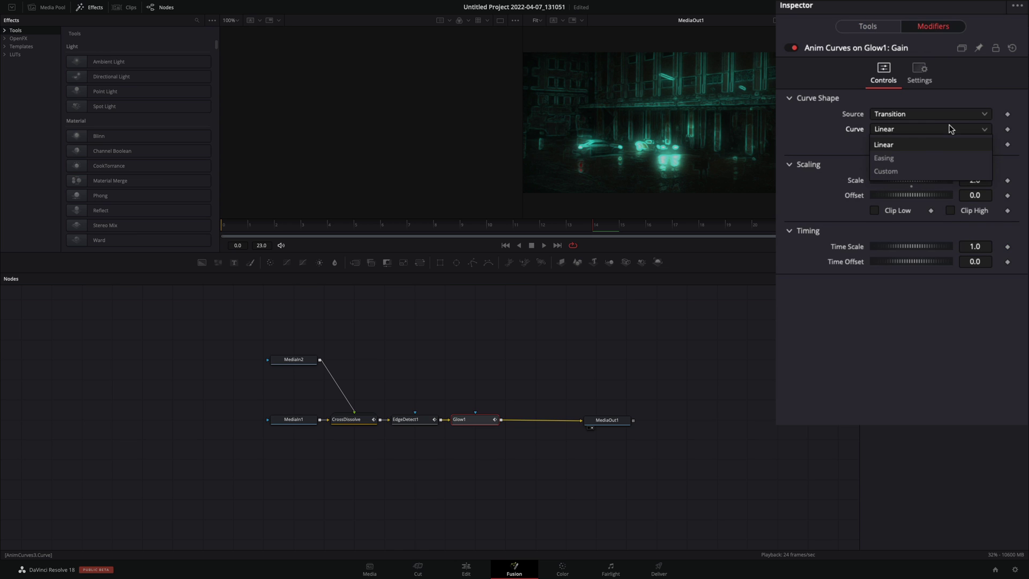
click(904, 154)
click(884, 173)
click(969, 144)
click(961, 172)
click(875, 160)
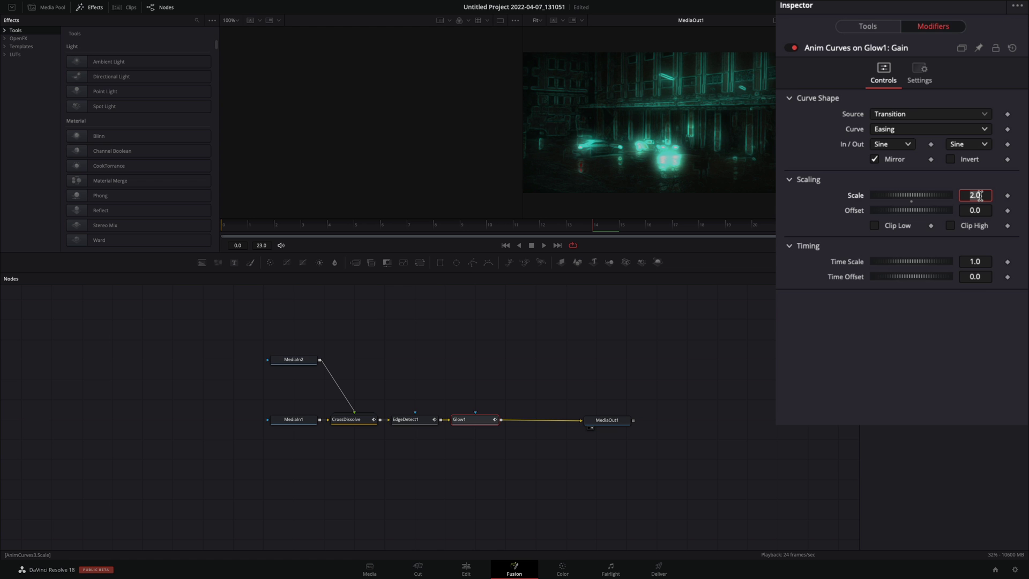
text(1)
key(Return)
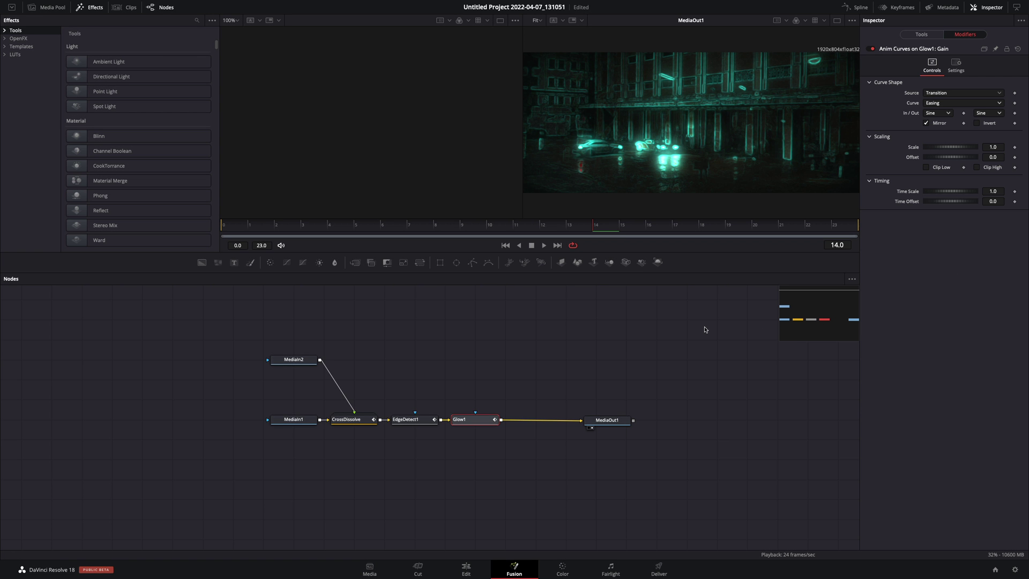